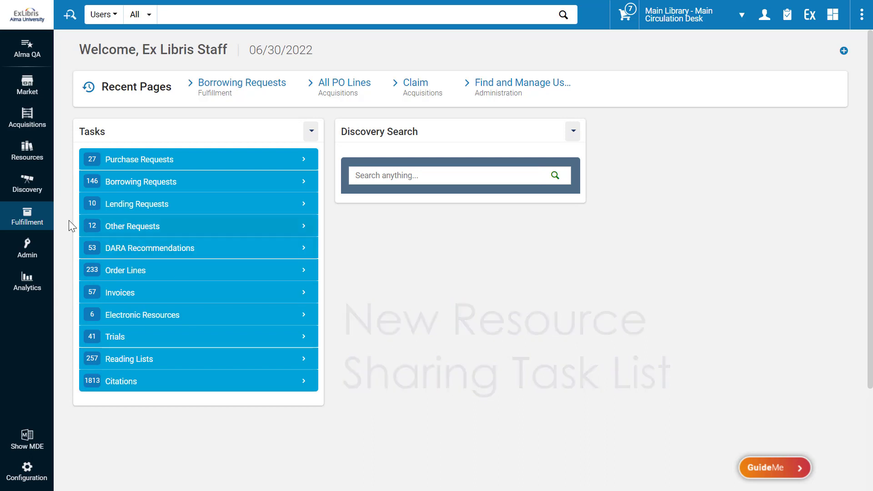
- Open the Fulfillment menu from the left navigation bar to reach Borrowing Requests
{"action": "left_click", "coordinate": [27, 216]}
- Open the Borrowing Requests list and scroll through its 383 requests
{"action": "left_click", "coordinate": [114, 376]}
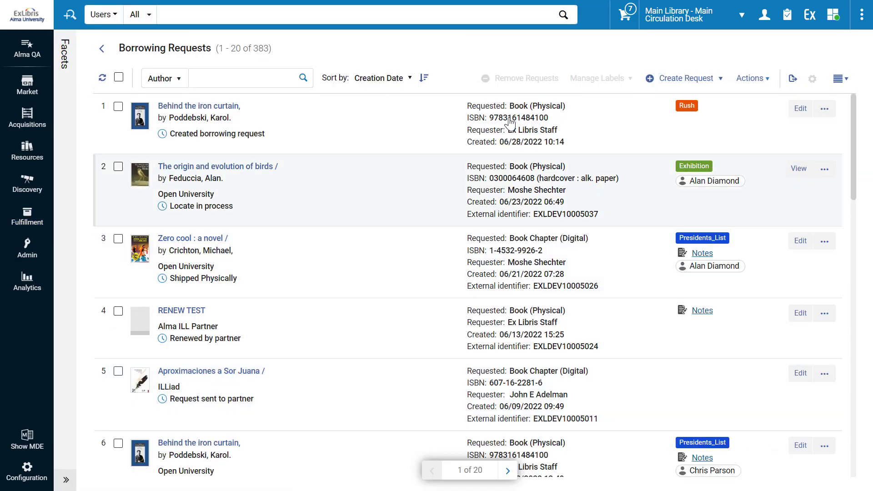
{"action": "scroll", "coordinate": [403, 341], "scroll_direction": "down", "scroll_amount": 10}
{"action": "scroll", "coordinate": [352, 342], "scroll_direction": "up", "scroll_amount": 10}
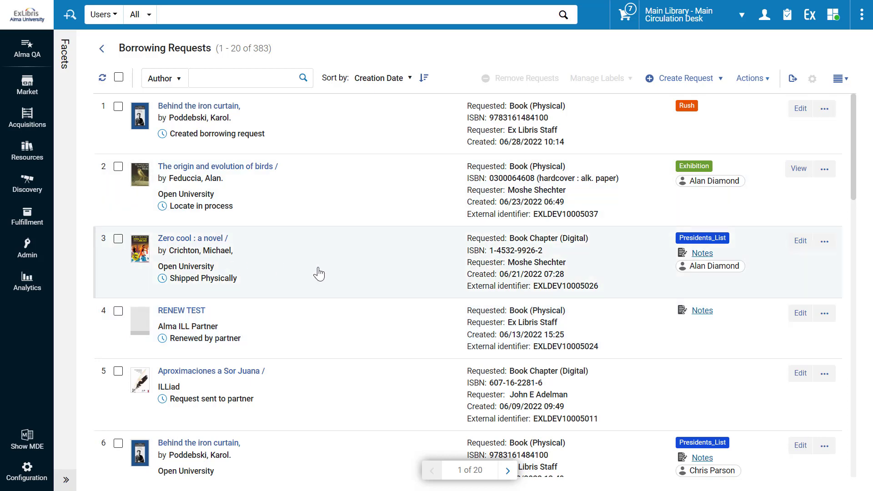
- Open the Zero cool request and save Michael Crichton as its chapter author
{"action": "left_click", "coordinate": [627, 269]}
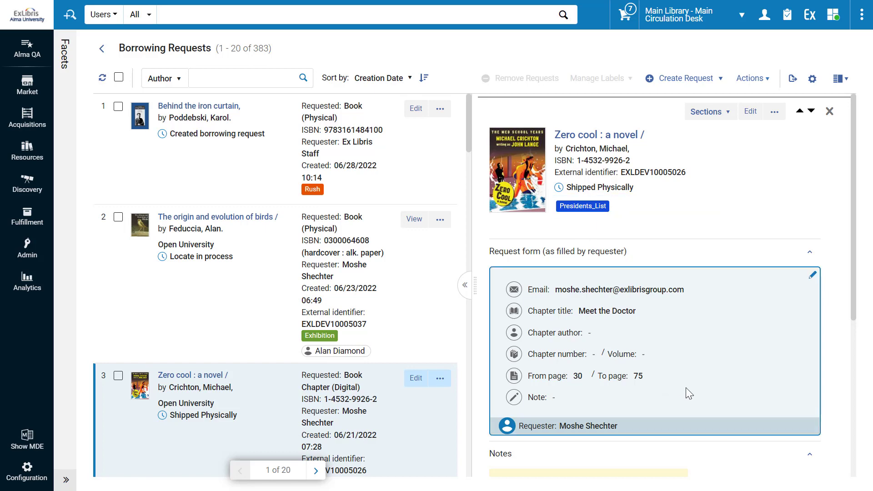
{"action": "left_click", "coordinate": [812, 276]}
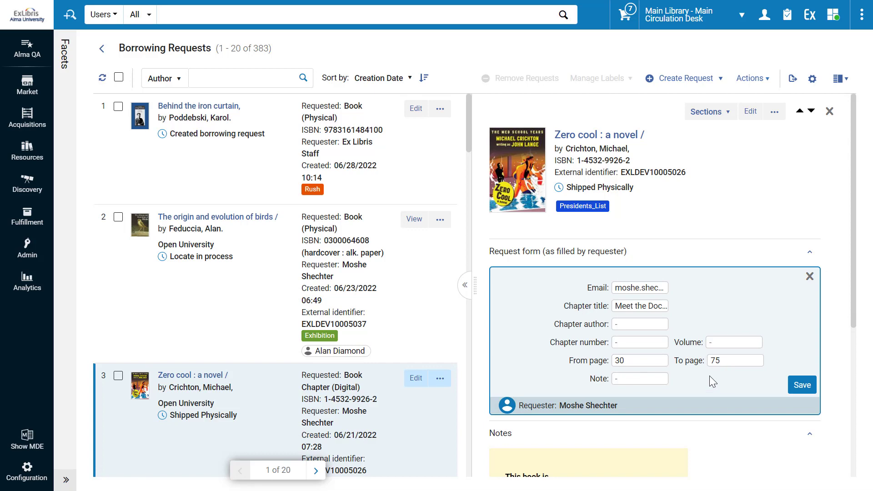
{"action": "left_click", "coordinate": [638, 326]}
{"action": "type", "text": "Michael Crichton"}
{"action": "left_click", "coordinate": [700, 324]}
{"action": "left_click", "coordinate": [798, 387]}
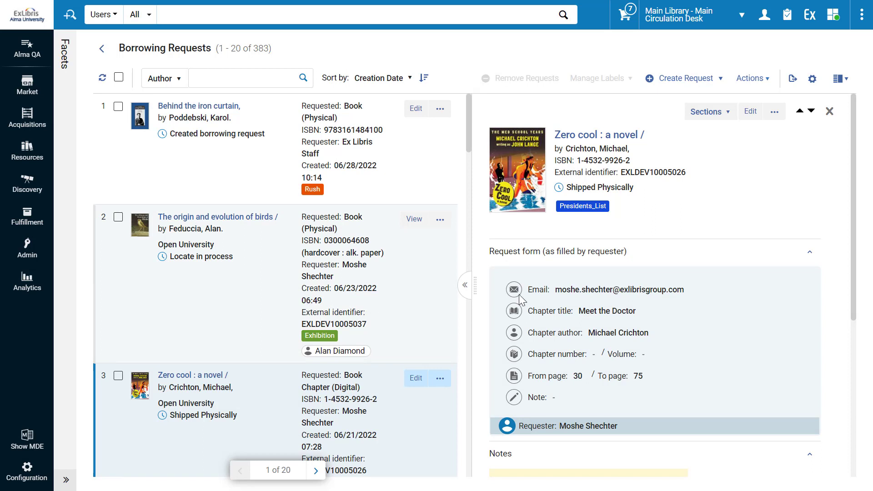
- Switch the request to Full Page View, then back to Split view
{"action": "left_click", "coordinate": [841, 78]}
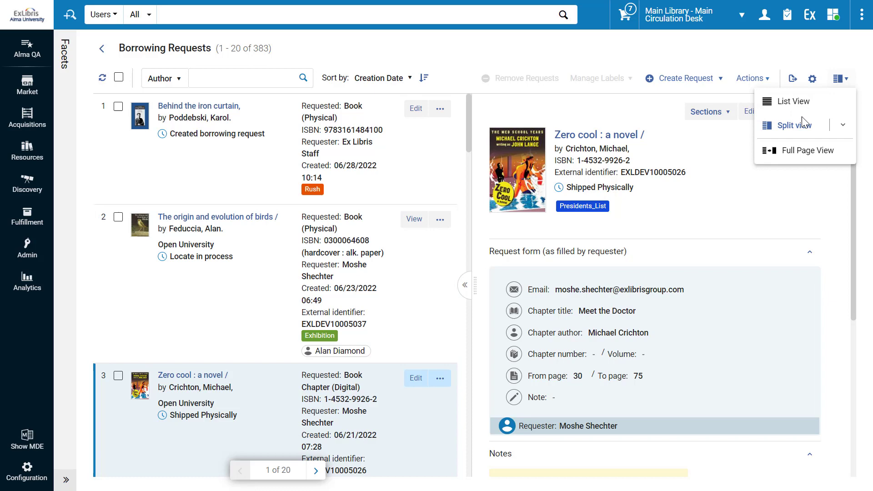
{"action": "left_click", "coordinate": [800, 151]}
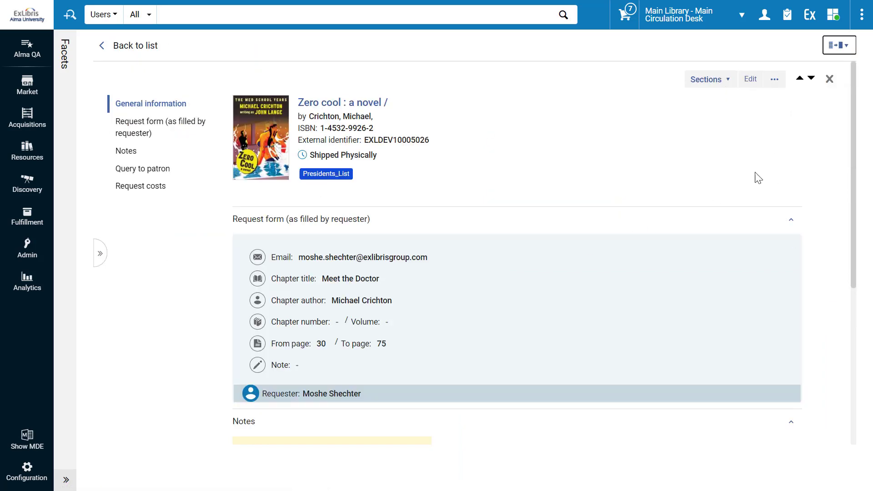
{"action": "left_click", "coordinate": [840, 45]}
{"action": "left_click", "coordinate": [790, 89]}
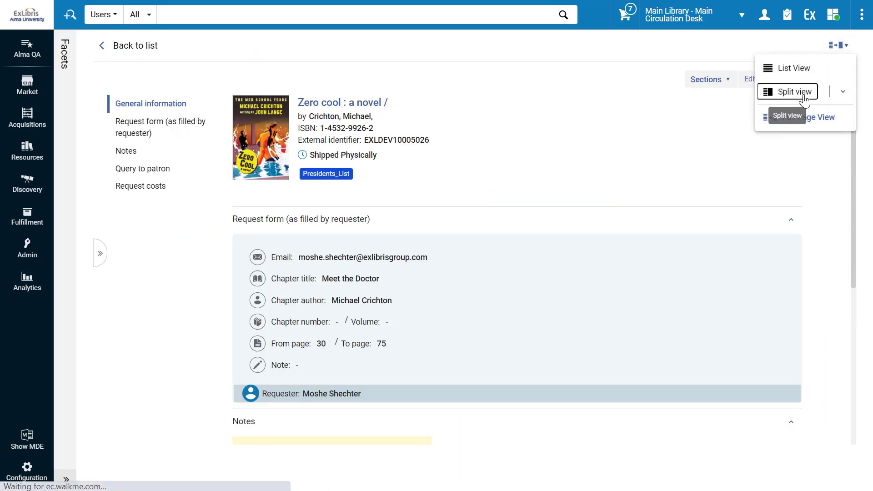
- Add a note to Zero cool asking that the dust-cover stays on the book
{"action": "scroll", "coordinate": [700, 245], "scroll_direction": "down", "scroll_amount": 5}
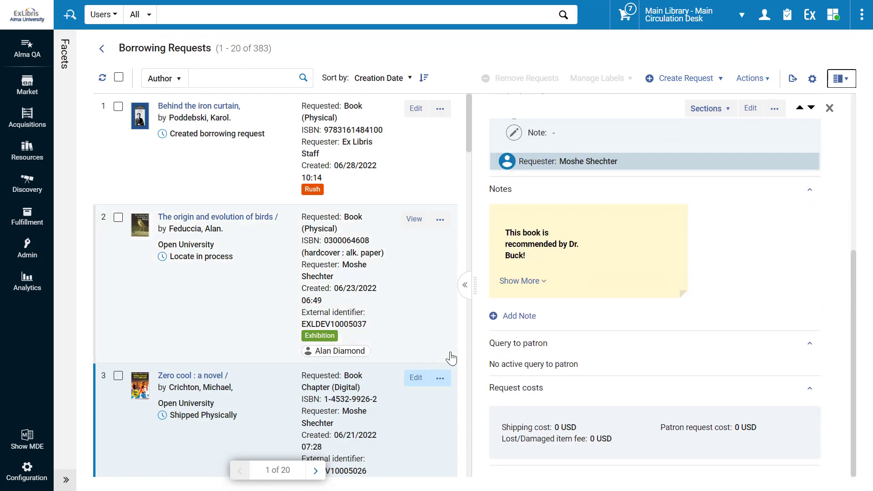
{"action": "left_click", "coordinate": [523, 319]}
{"action": "type", "text": "Please make sure the dust-cover is on the book!"}
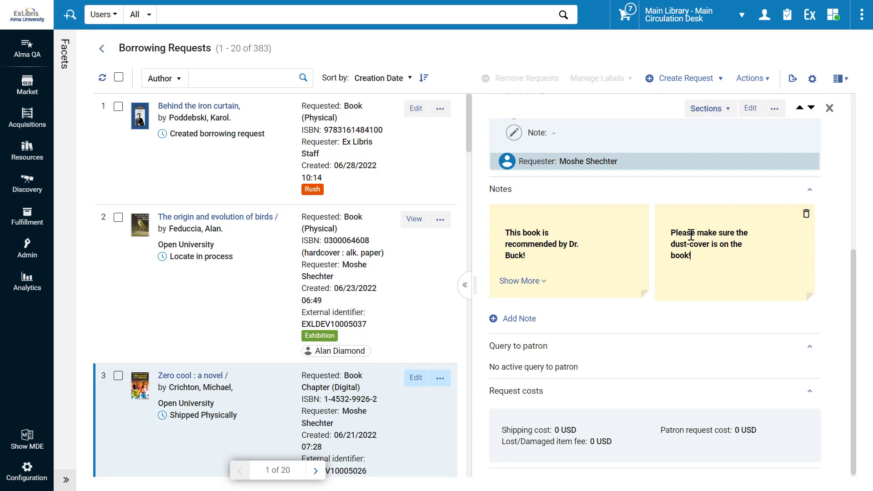
{"action": "left_click", "coordinate": [674, 316]}
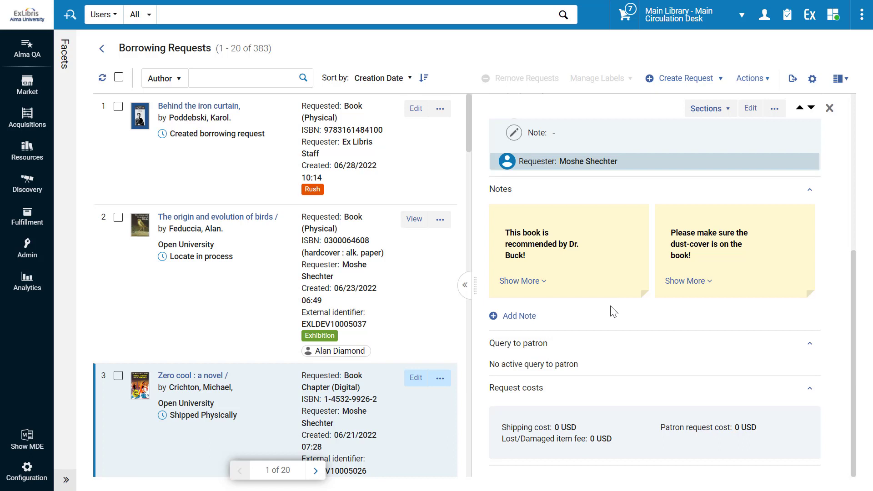
{"action": "scroll", "coordinate": [614, 312], "scroll_direction": "up", "scroll_amount": 5}
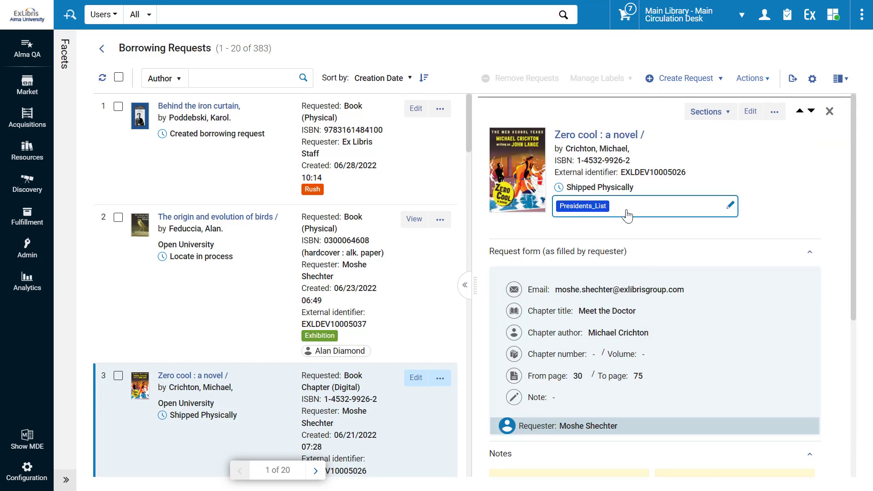
- Add the Rush label next to Presidents_List on the Zero cool request and save
{"action": "left_click", "coordinate": [628, 216]}
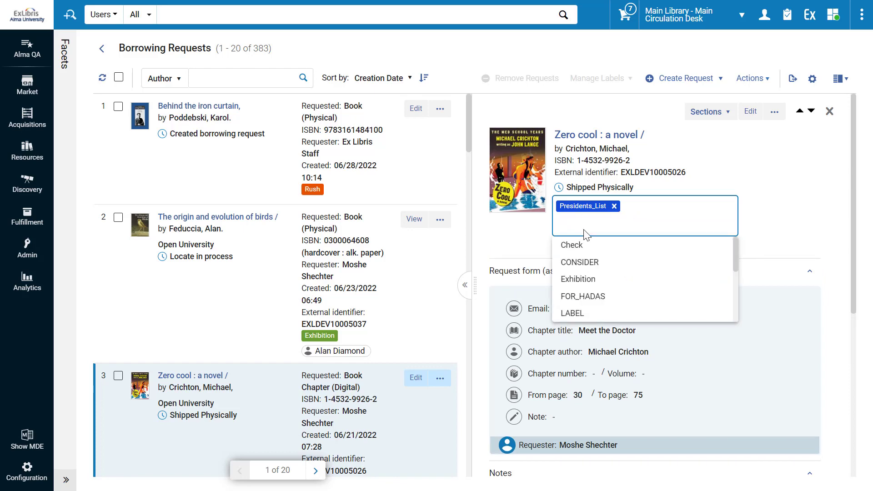
{"action": "scroll", "coordinate": [586, 264], "scroll_direction": "down", "scroll_amount": 3}
{"action": "left_click", "coordinate": [574, 275]}
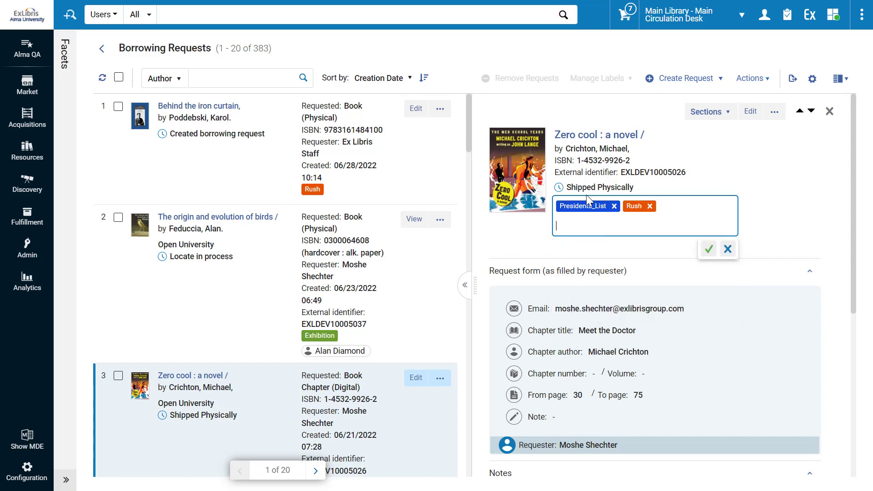
{"action": "left_click", "coordinate": [706, 249]}
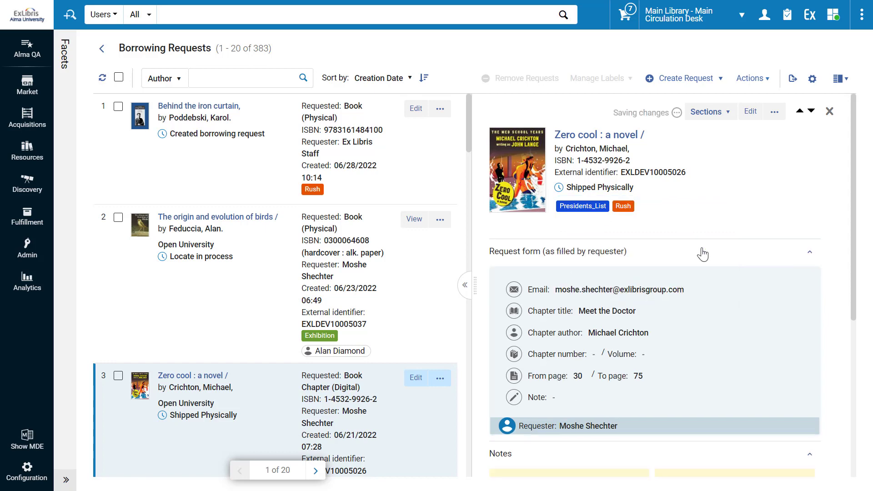
- Close the Zero cool details pane to return to the full-width request list
{"action": "left_click", "coordinate": [829, 112]}
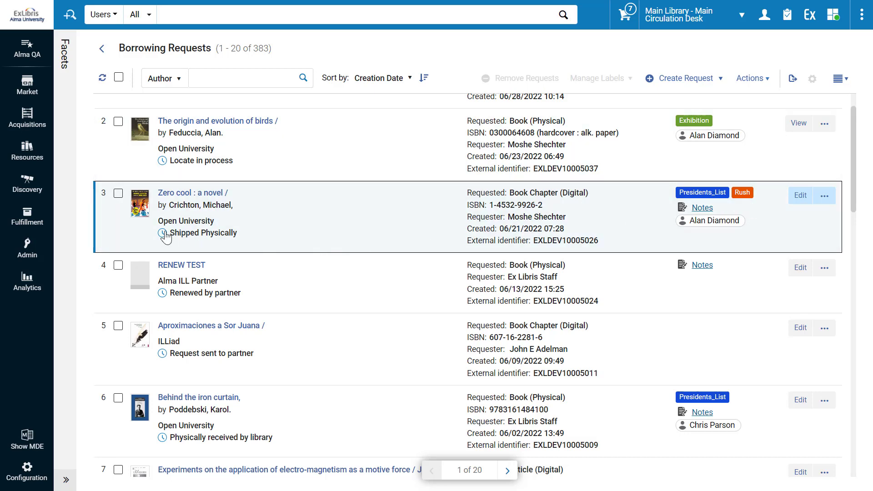
{"action": "left_click", "coordinate": [64, 212]}
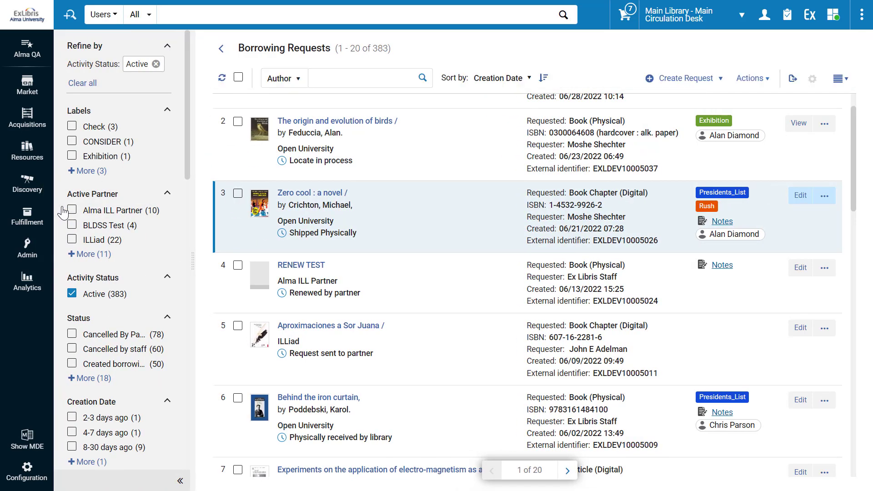
{"action": "left_click", "coordinate": [90, 171]}
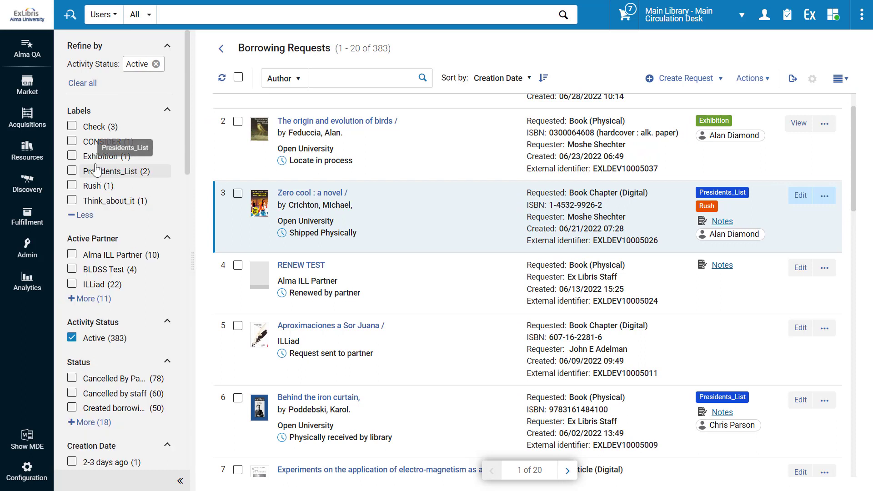
{"action": "left_click", "coordinate": [72, 141]}
{"action": "left_click", "coordinate": [72, 171]}
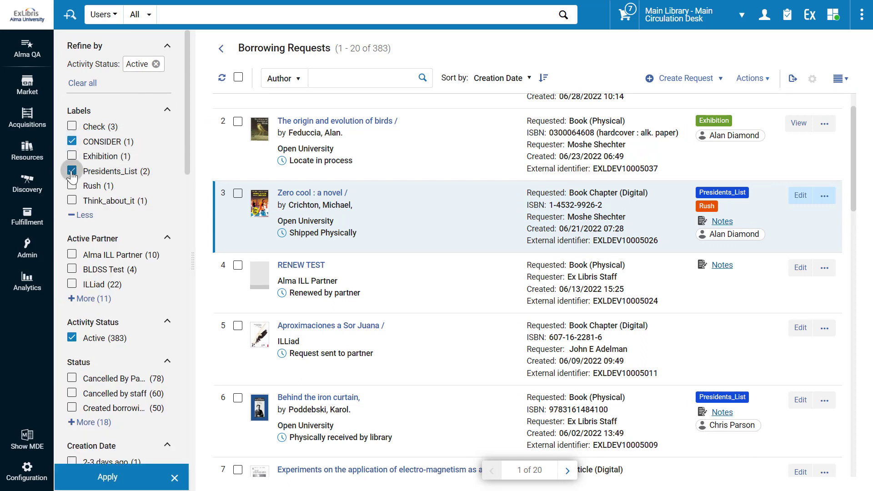
{"action": "left_click", "coordinate": [72, 186]}
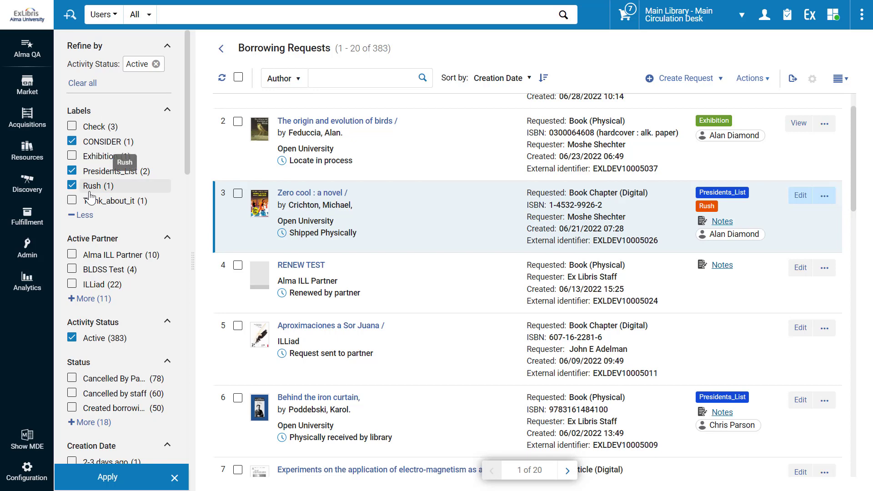
{"action": "left_click", "coordinate": [112, 480]}
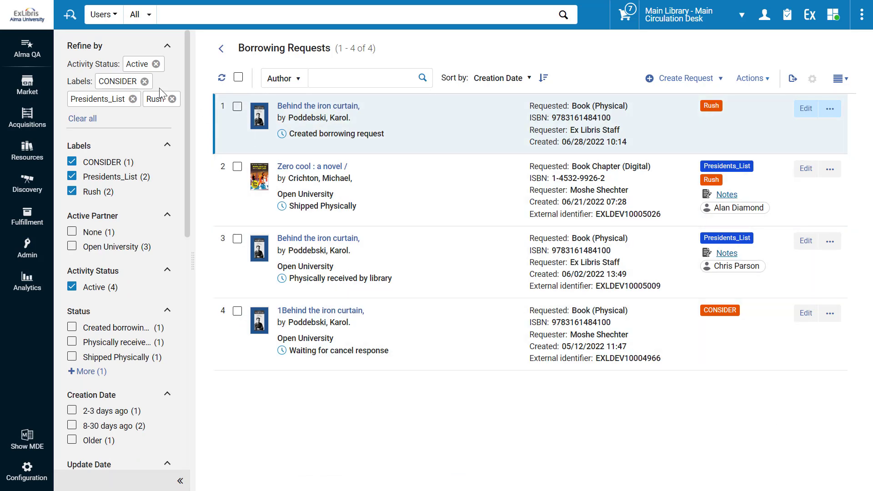
{"action": "left_click", "coordinate": [172, 99]}
{"action": "left_click", "coordinate": [133, 99]}
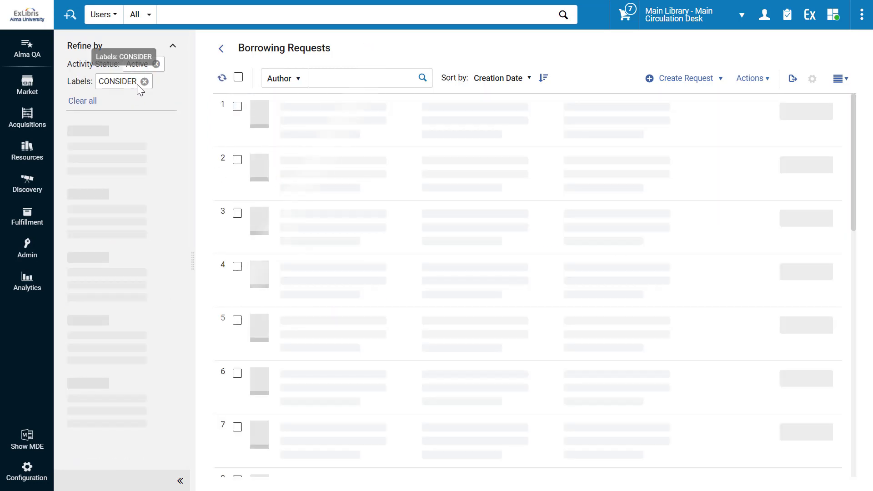
{"action": "left_click", "coordinate": [144, 81]}
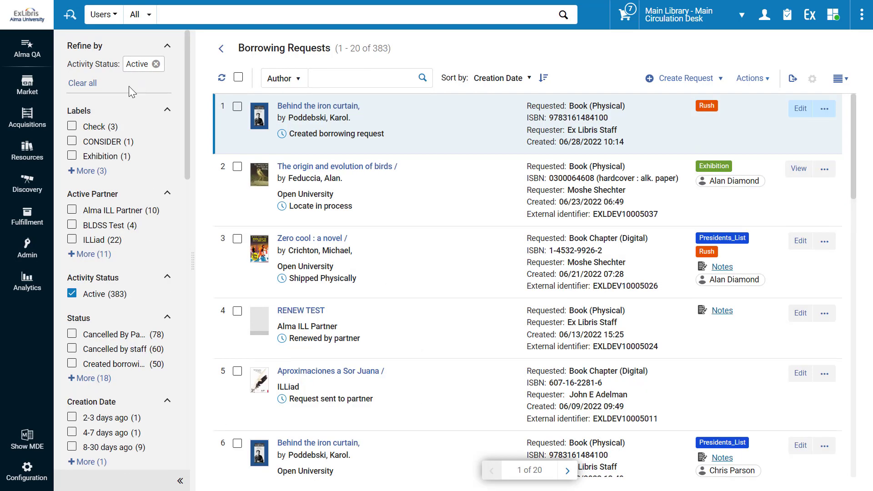
- Tick four Assignee filters: two named assignees, assigned to others, and unassigned
{"action": "scroll", "coordinate": [117, 163], "scroll_direction": "down", "scroll_amount": 20}
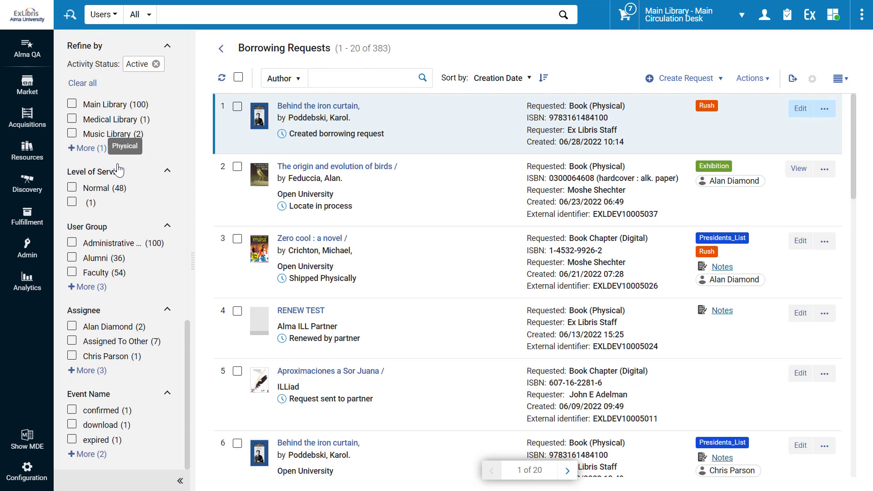
{"action": "left_click", "coordinate": [78, 373]}
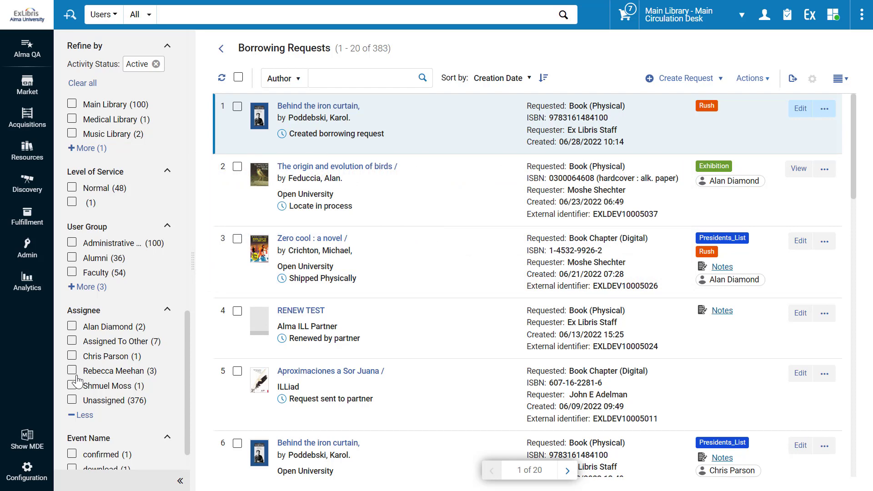
{"action": "left_click", "coordinate": [72, 326]}
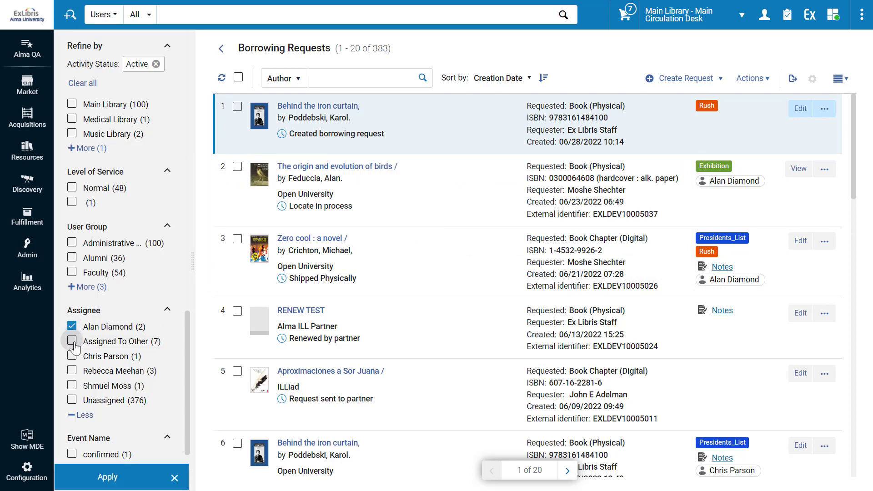
{"action": "left_click", "coordinate": [72, 341]}
{"action": "left_click", "coordinate": [72, 385]}
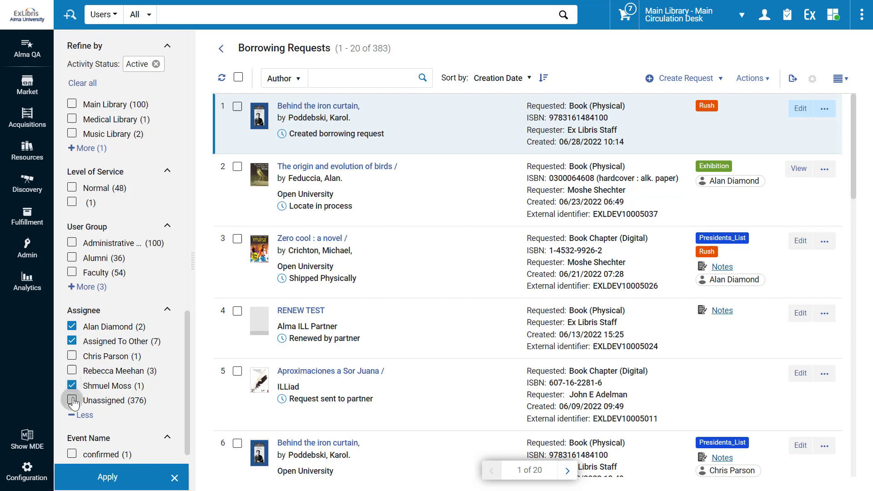
{"action": "left_click", "coordinate": [72, 400]}
- Tick BLDSS Test, ILLiad and Open University partners and apply, leaving 106 requests
{"action": "scroll", "coordinate": [104, 299], "scroll_direction": "down", "scroll_amount": 5}
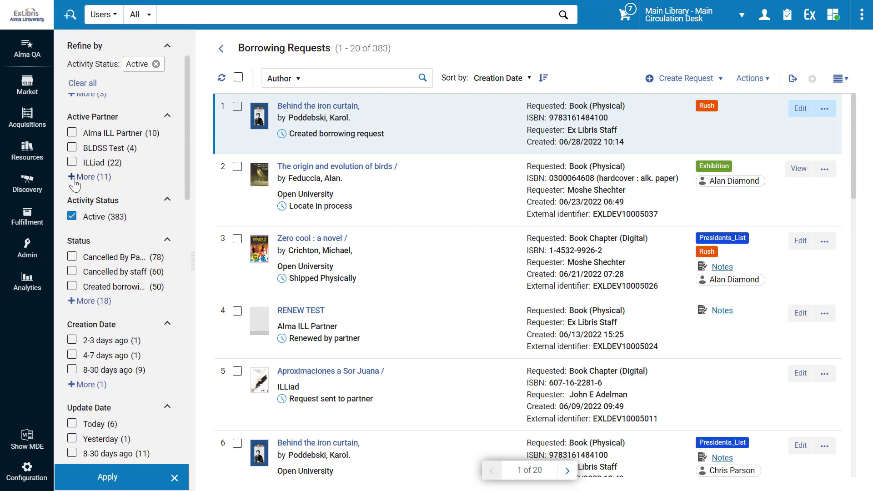
{"action": "left_click", "coordinate": [74, 178]}
{"action": "left_click", "coordinate": [71, 148]}
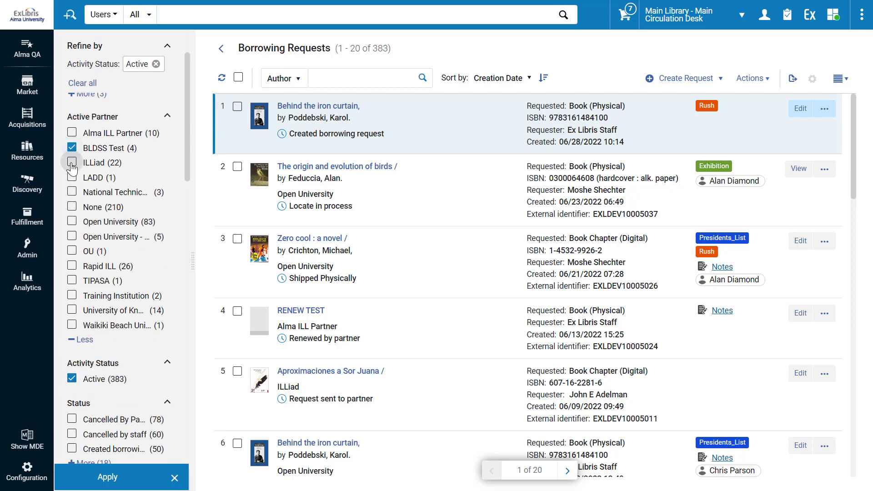
{"action": "left_click", "coordinate": [71, 163]}
{"action": "left_click", "coordinate": [72, 222]}
{"action": "left_click", "coordinate": [109, 477]}
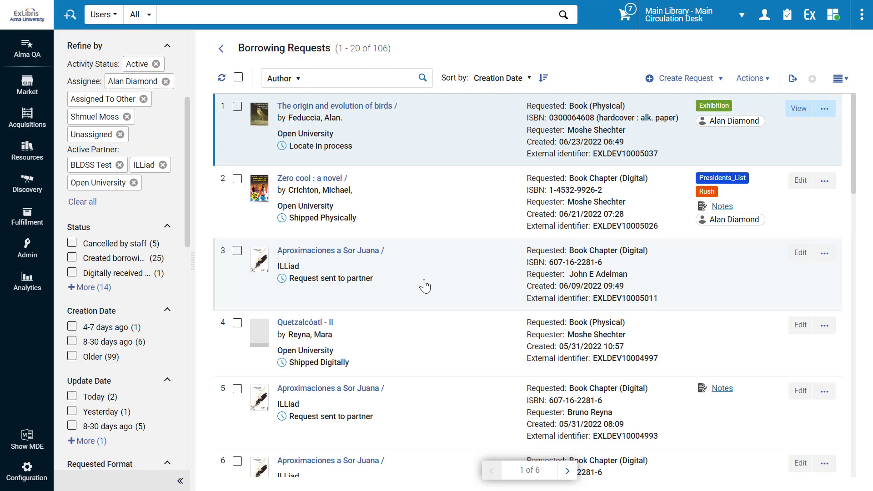
- Clear all filters to list 1,169 requests, then edit the Behind the iron curtain request
{"action": "left_click", "coordinate": [86, 203]}
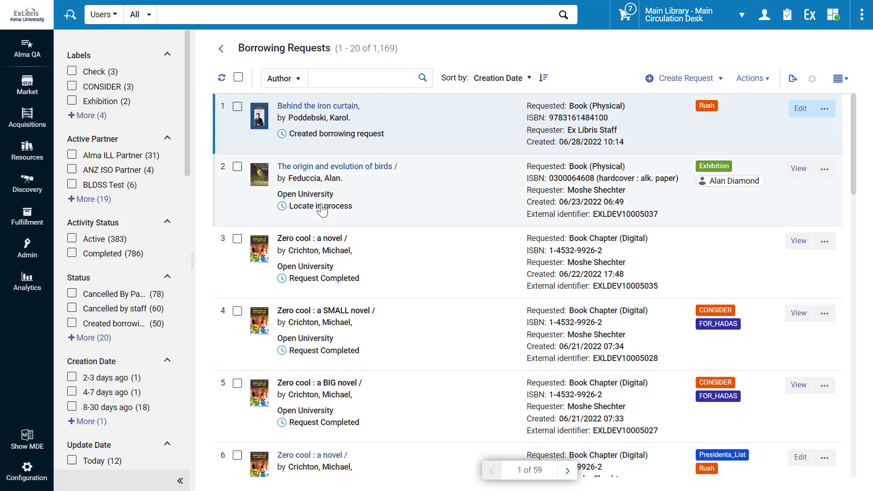
{"action": "left_click", "coordinate": [804, 110]}
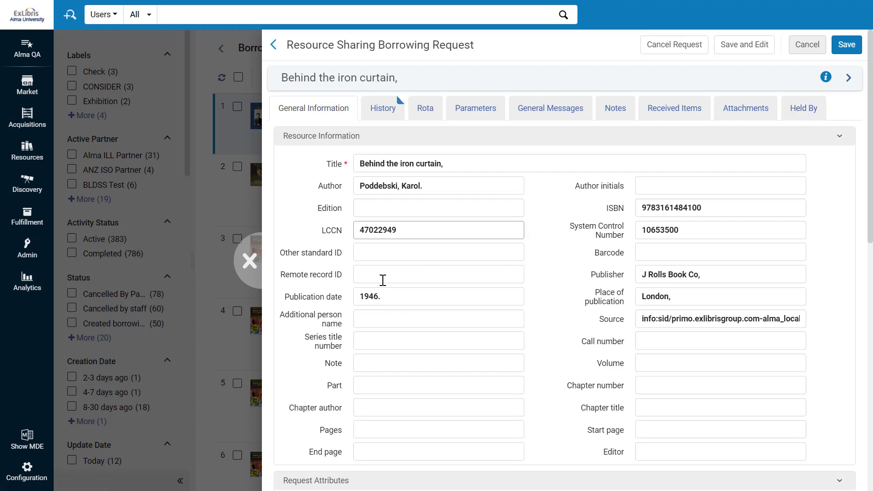
- Close the Behind the iron curtain editor without saving, returning to all 1,169 requests
{"action": "left_click", "coordinate": [240, 267]}
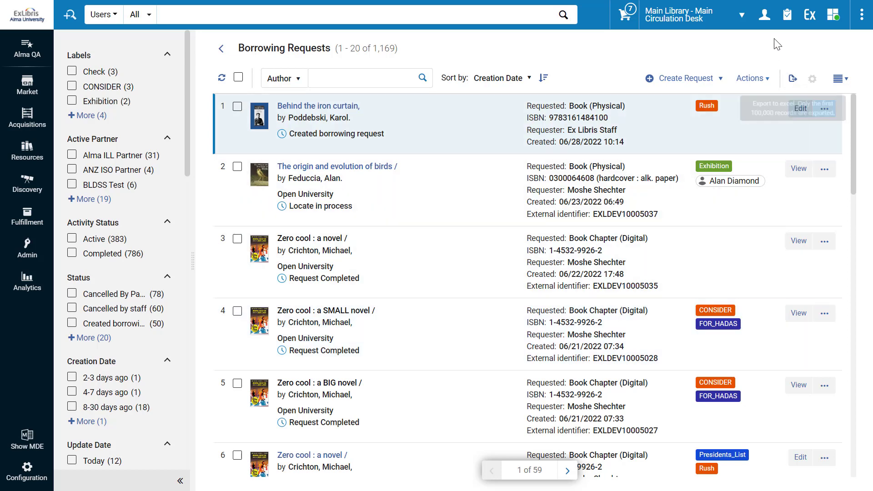
- Open Feature Rollout Configuration and review New Resource Sharing Task Lists, with the new layout on
{"action": "left_click", "coordinate": [766, 19]}
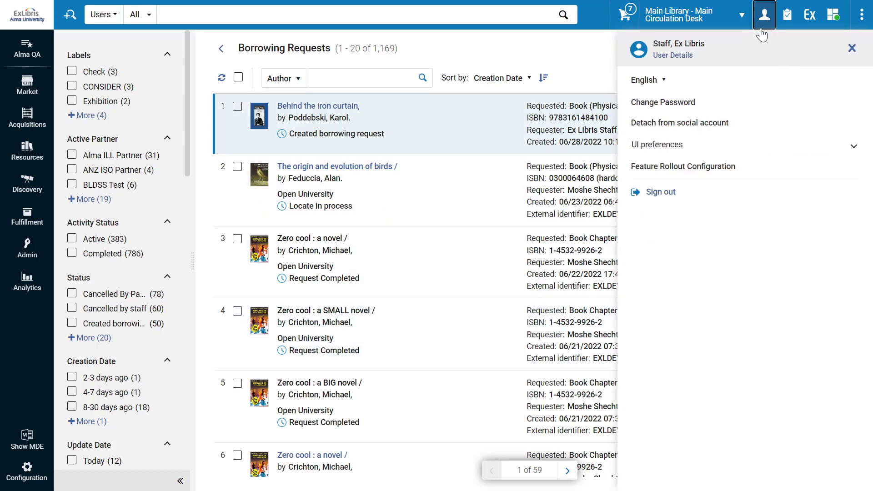
{"action": "left_click", "coordinate": [707, 168]}
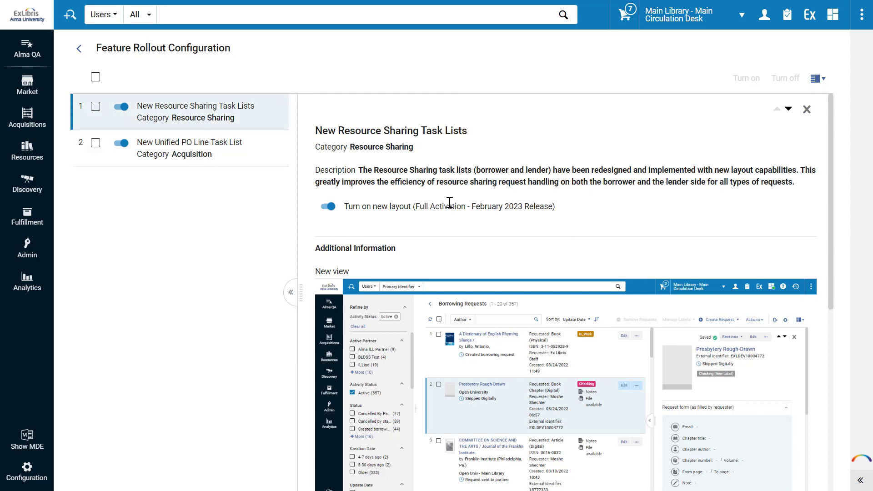
{"action": "scroll", "coordinate": [450, 202], "scroll_direction": "down", "scroll_amount": 7}
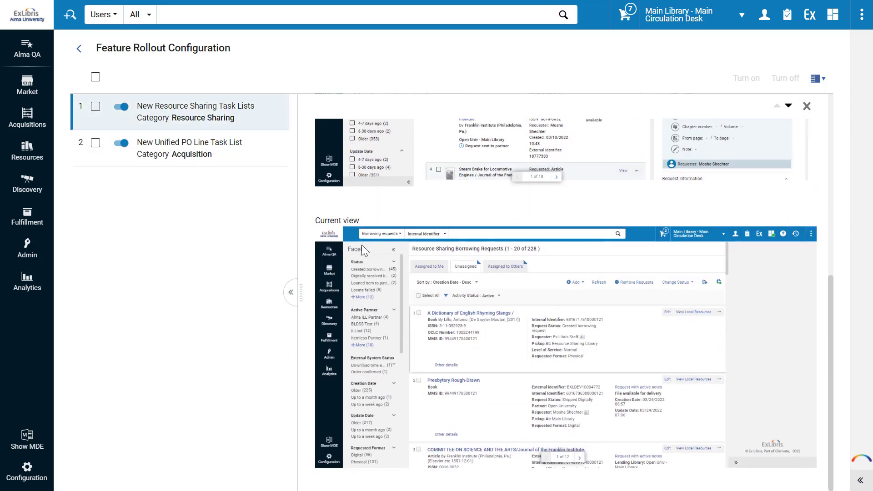
{"action": "scroll", "coordinate": [701, 313], "scroll_direction": "up", "scroll_amount": 5}
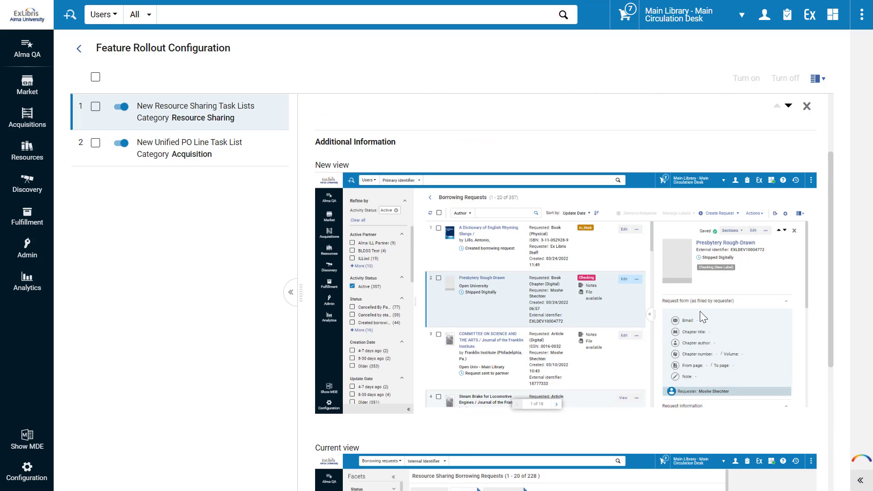